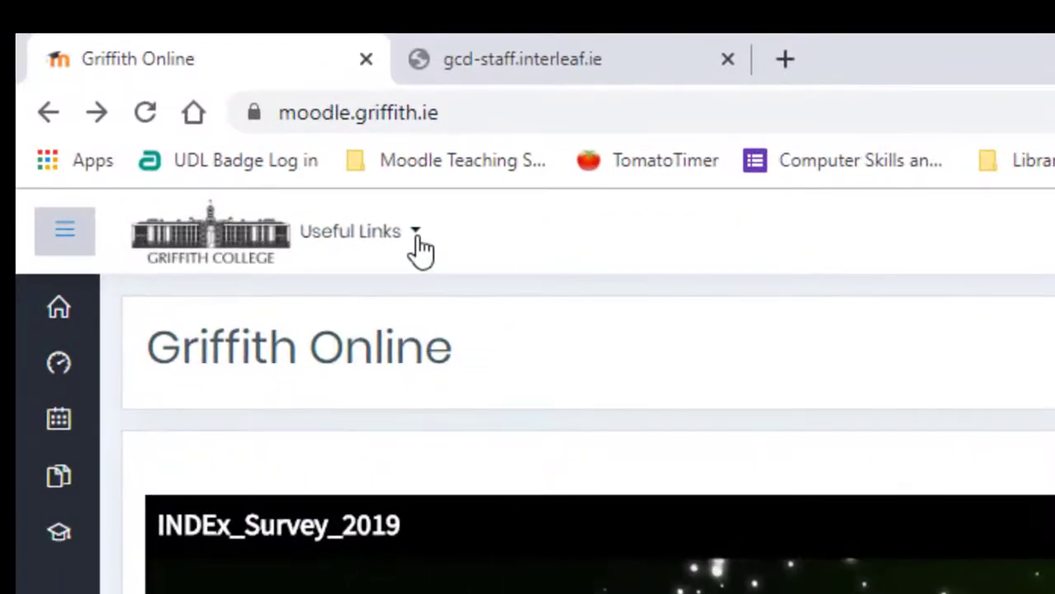
- Open the college webmail from the Useful Links and go to the Office 365 home page
click(418, 236)
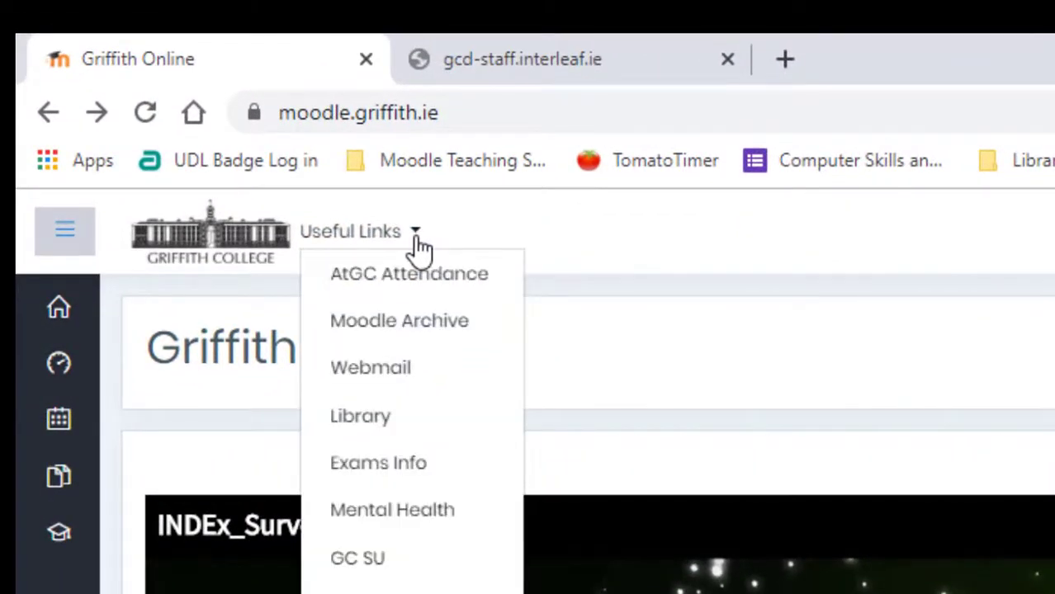
click(404, 374)
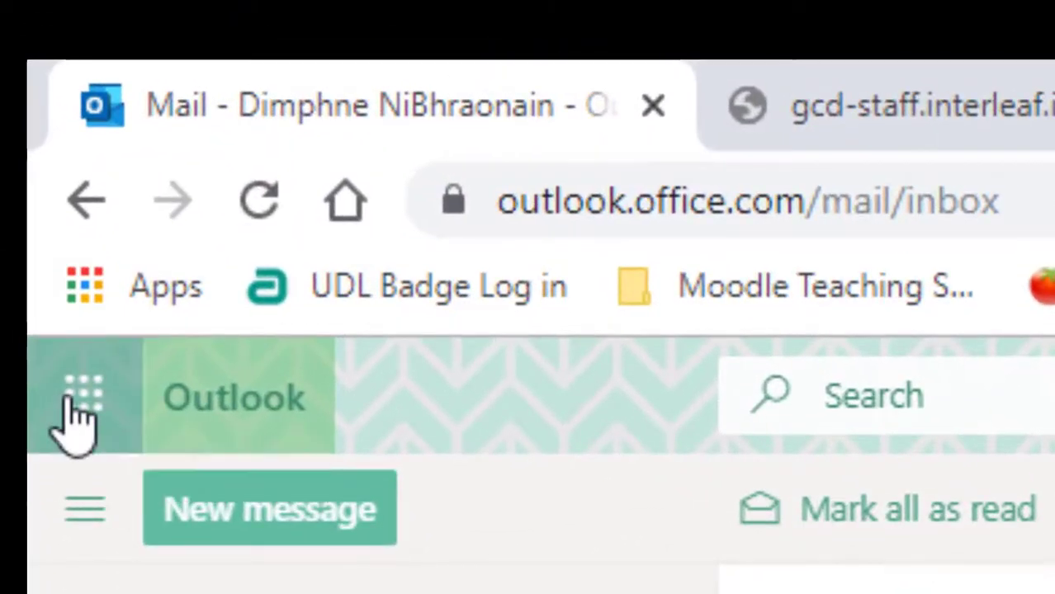
click(70, 398)
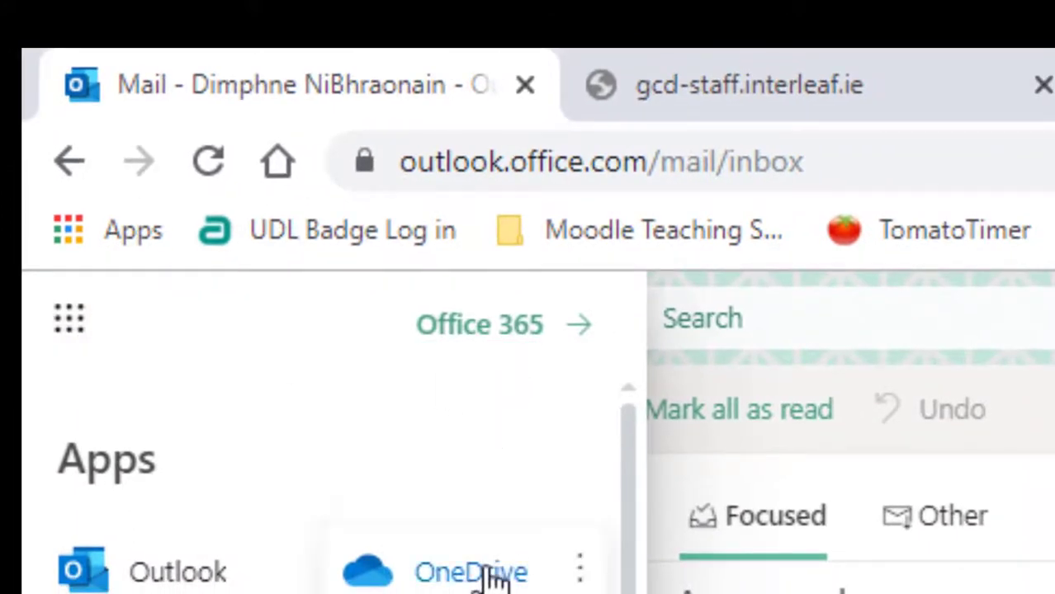
click(528, 334)
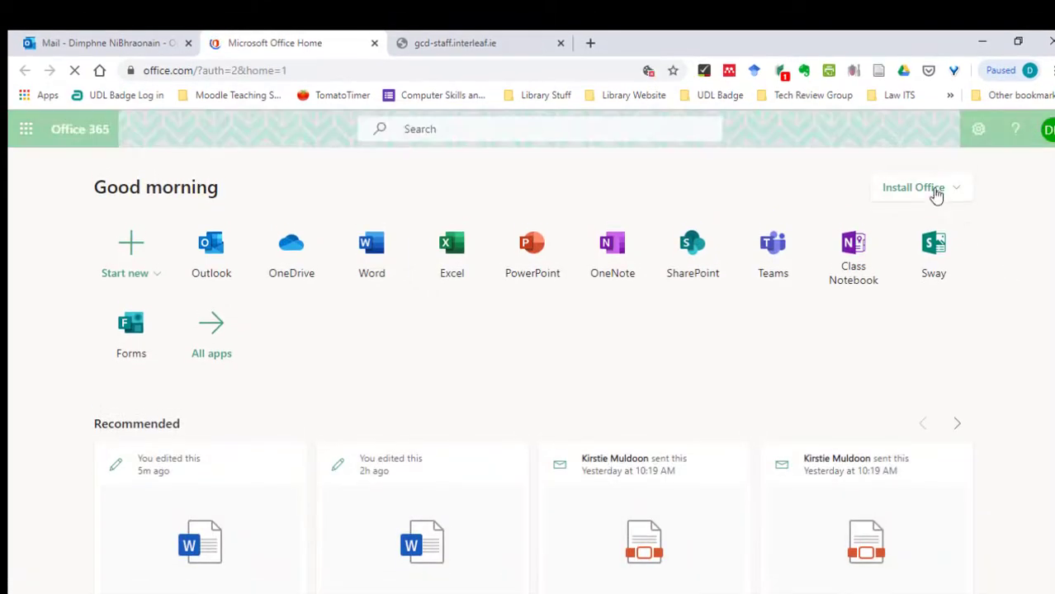
- Show the Install Office options and open OneDrive from the list of apps
click(936, 190)
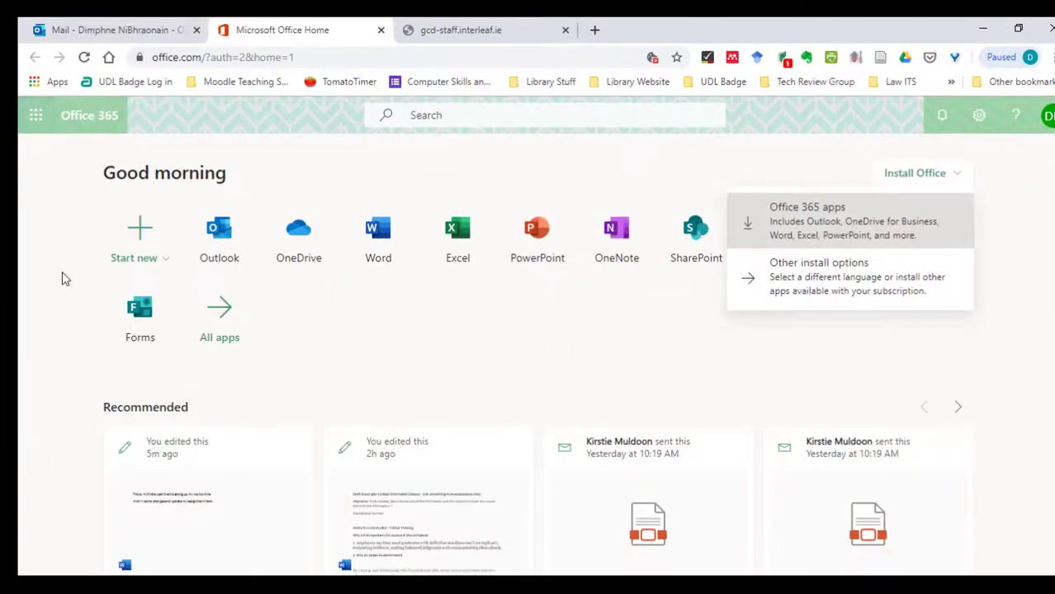
click(37, 116)
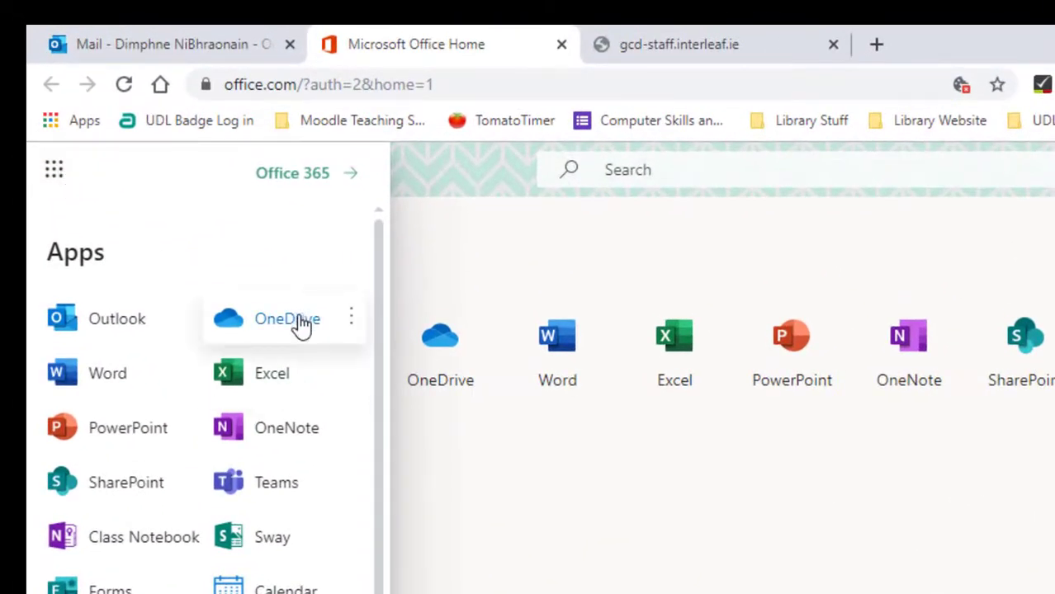
click(301, 325)
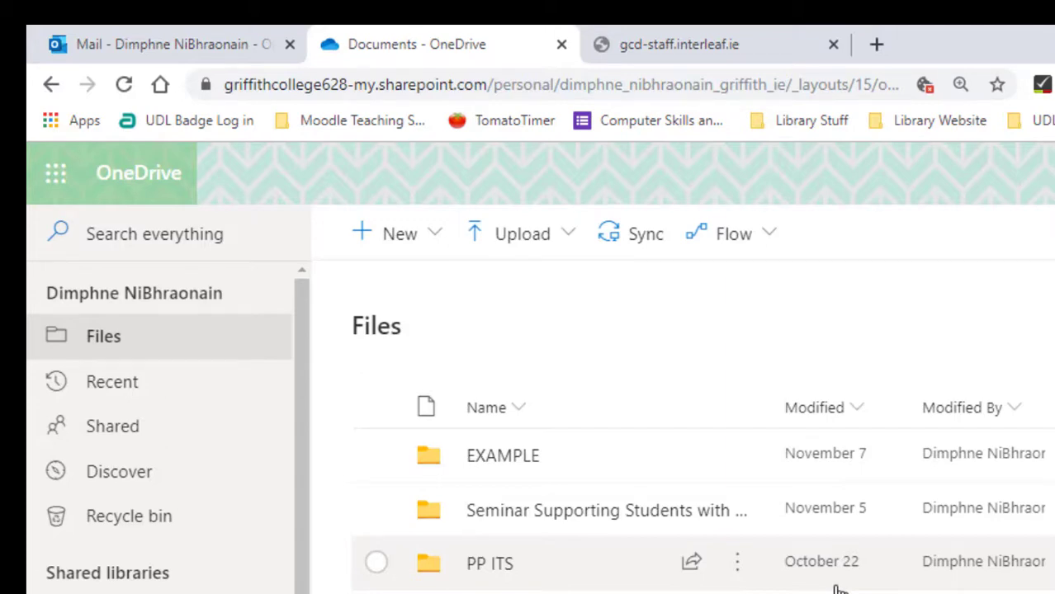
- Create a folder named "Assignment test" in the OneDrive files
click(429, 235)
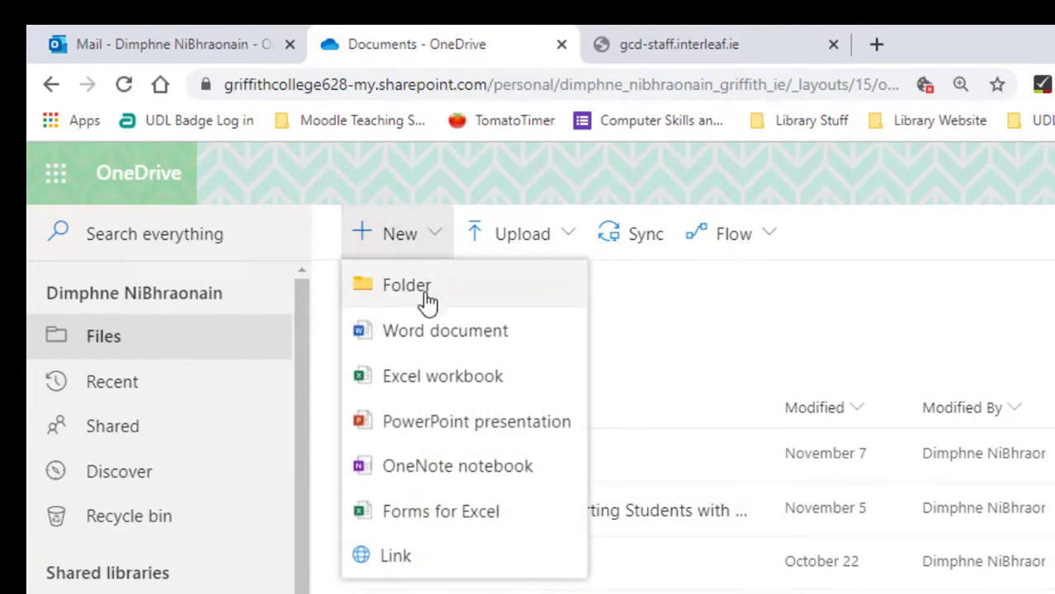
click(426, 303)
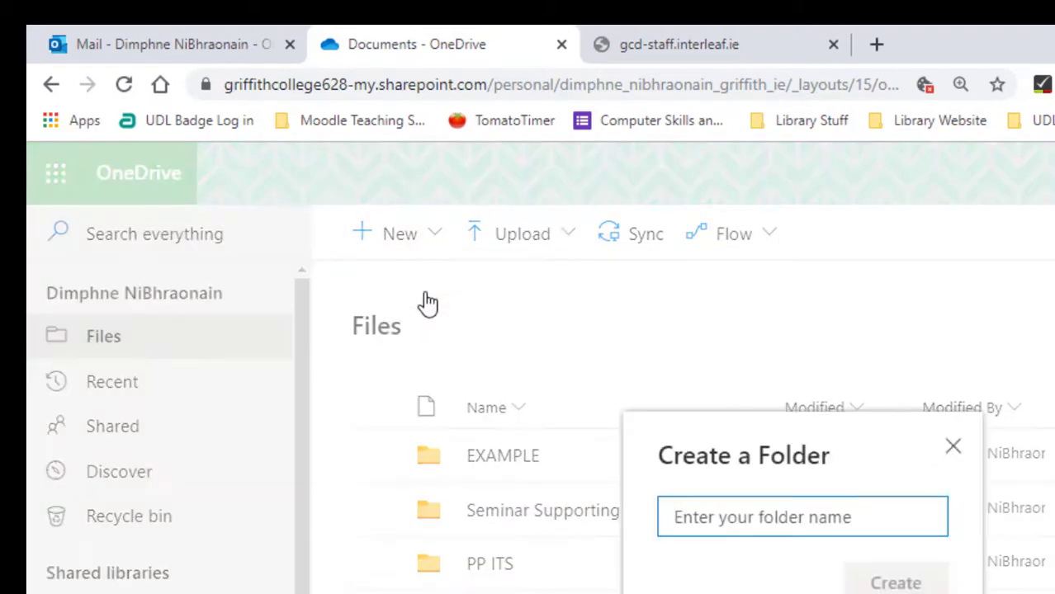
text(Assignment test)
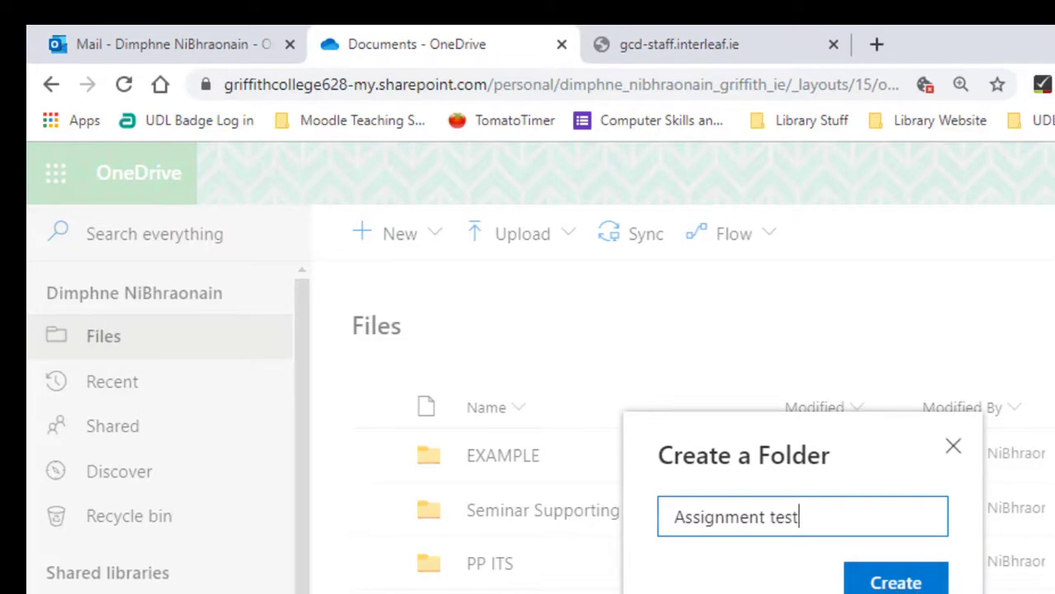
key(Return)
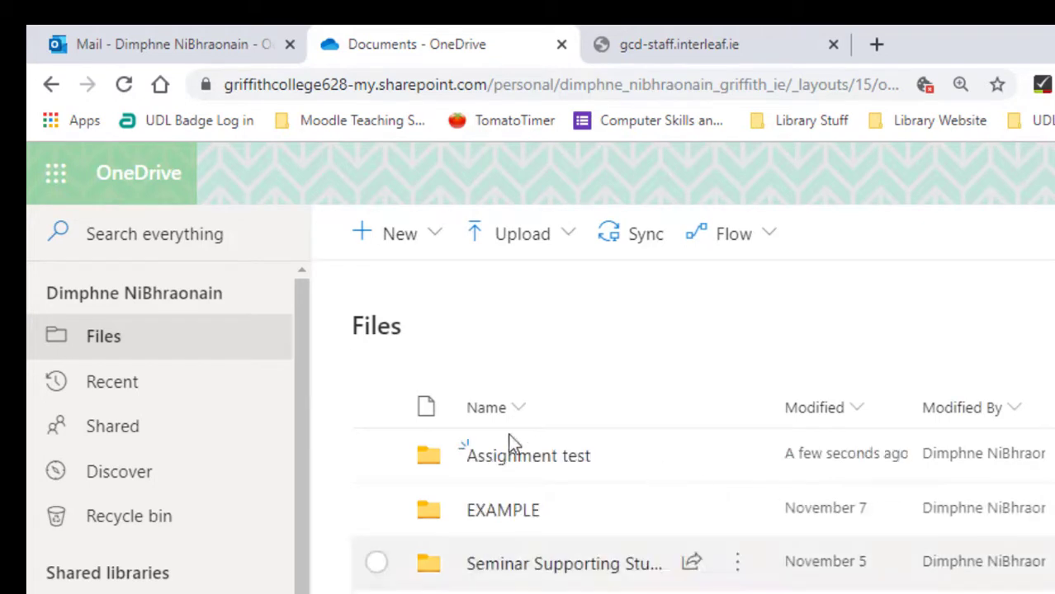
- Open the Assignment test folder and create a new Word document inside it
click(557, 467)
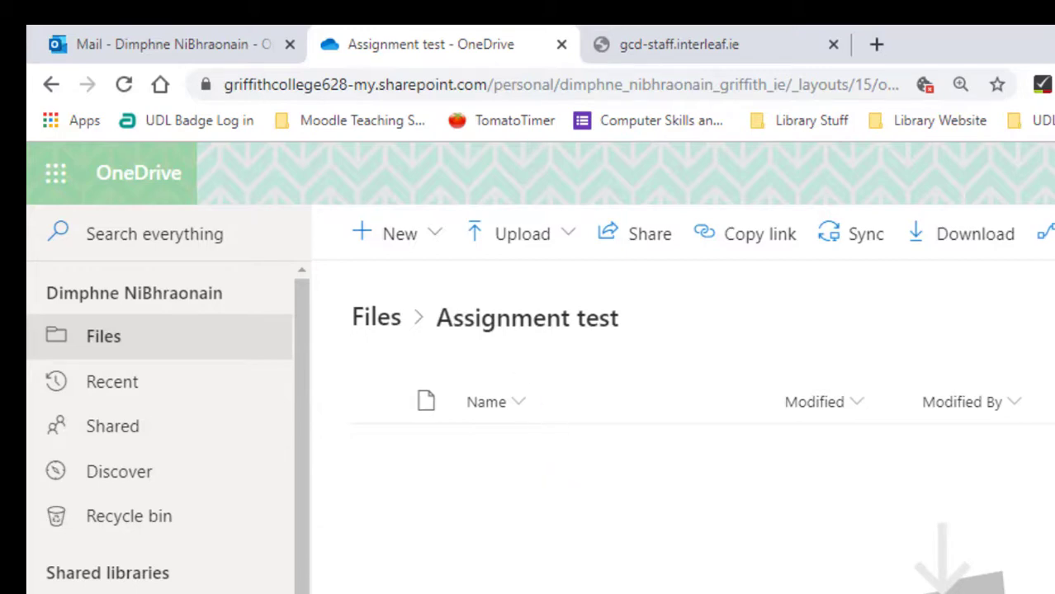
click(434, 235)
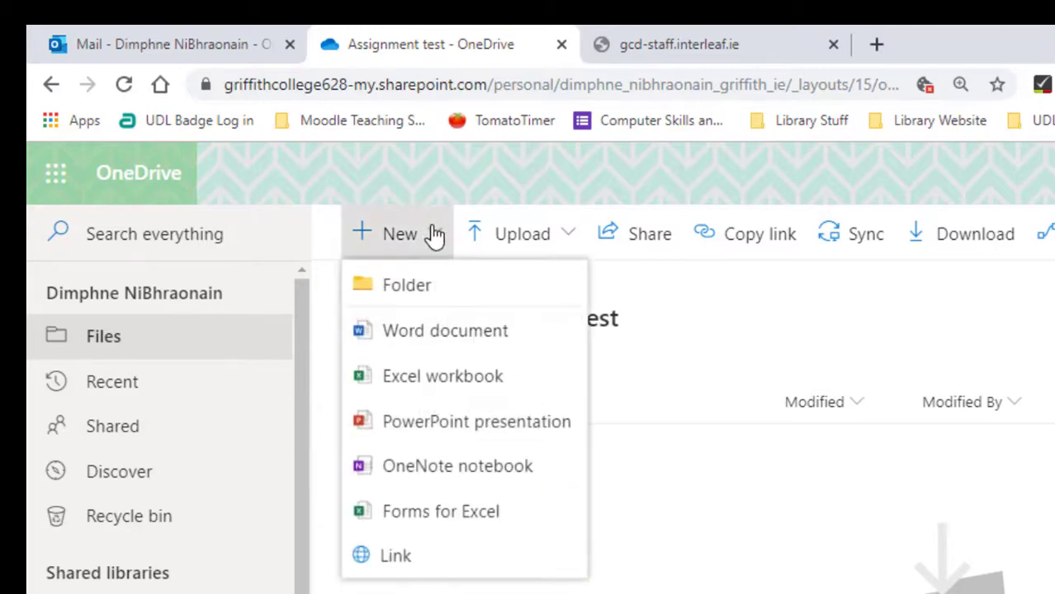
click(428, 345)
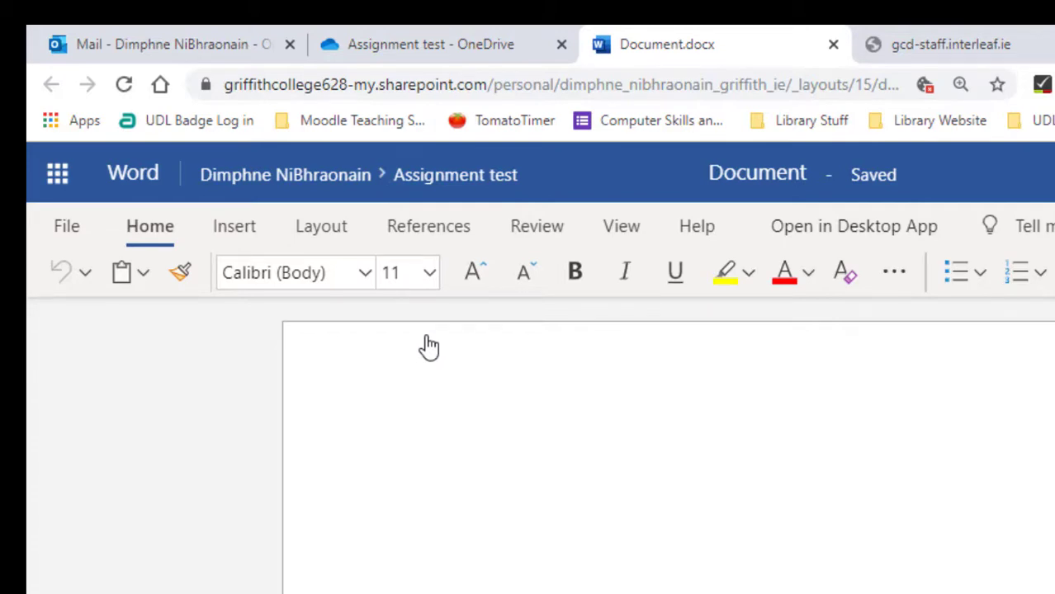
- Name the document Assignment test and enter the text "This is my first use of Office 365 to create an assignment and back up my work online"
click(751, 183)
text(A)
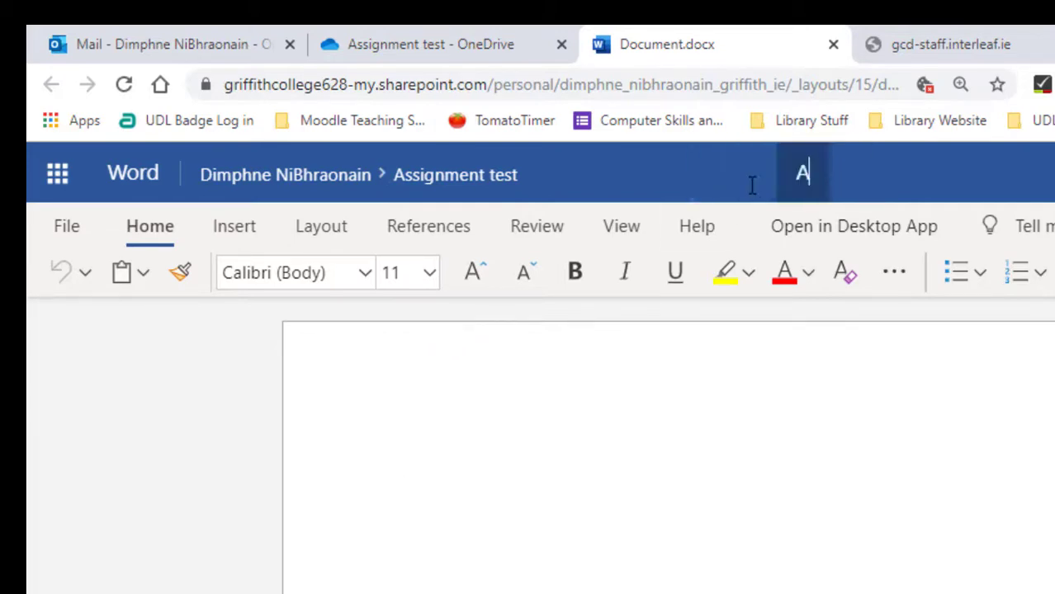
text(ssignment test)
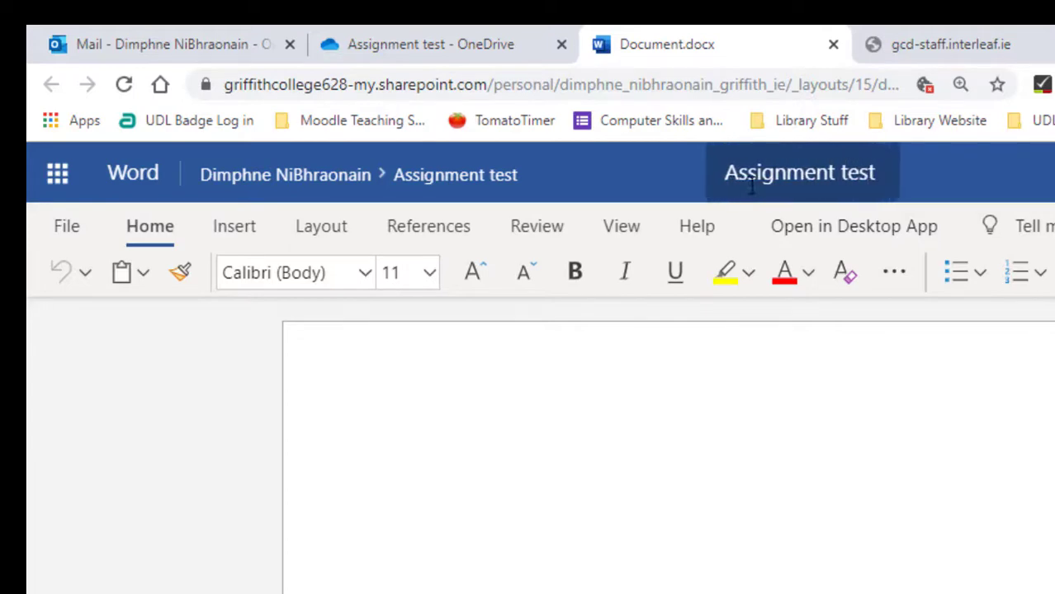
click(438, 429)
text(This is my first use of Office 365 to create an assignment and back up my work online)
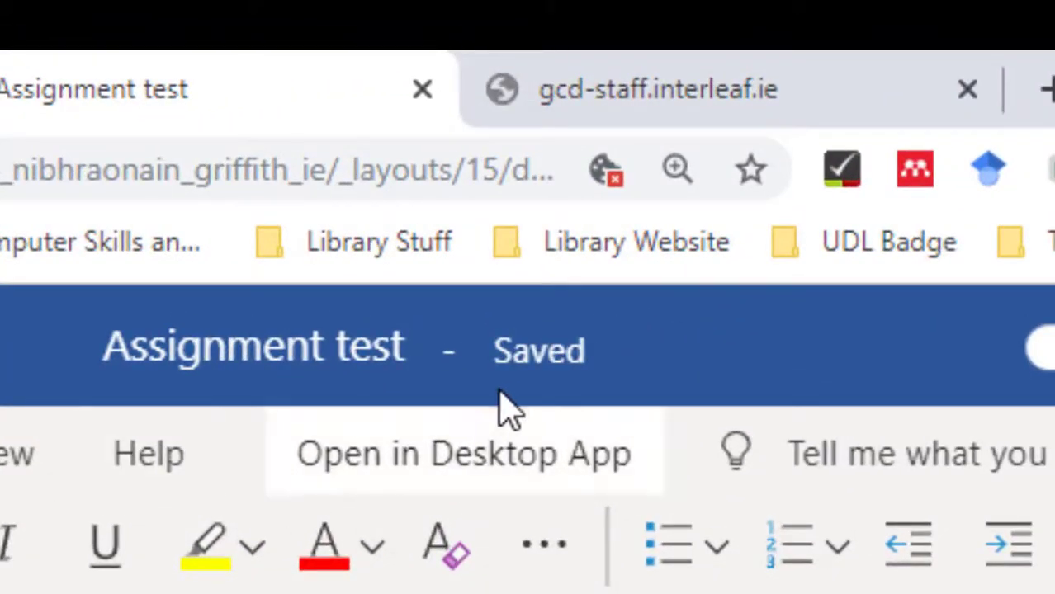
- Open the document in desktop Word, end its sentence with a full stop and add the line "Any changes I make here are going to be backed up online."
mouse_move(508, 404)
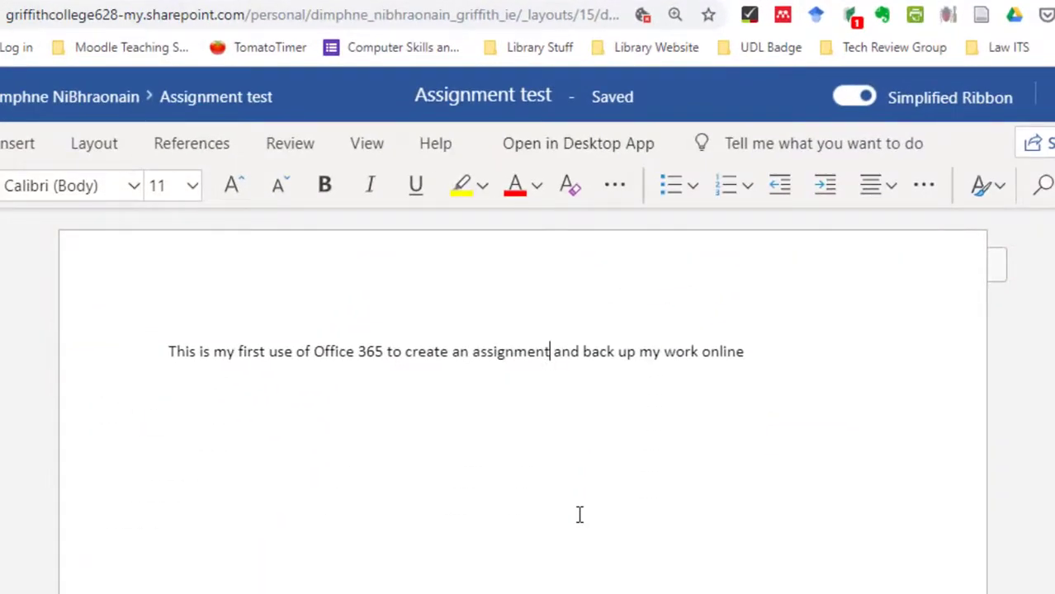
click(647, 148)
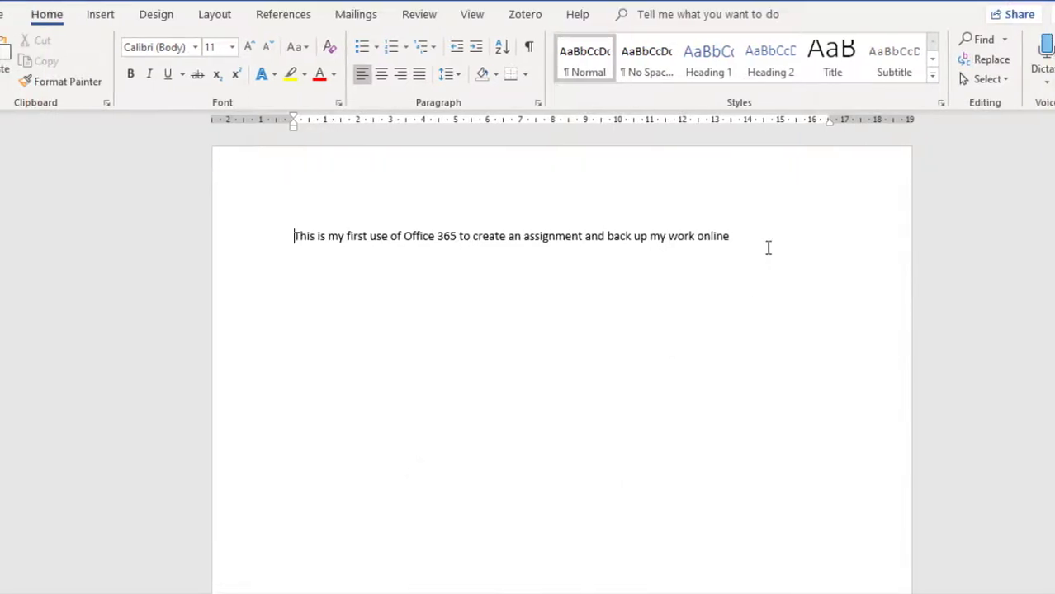
click(768, 248)
key(Return)
text(Any)
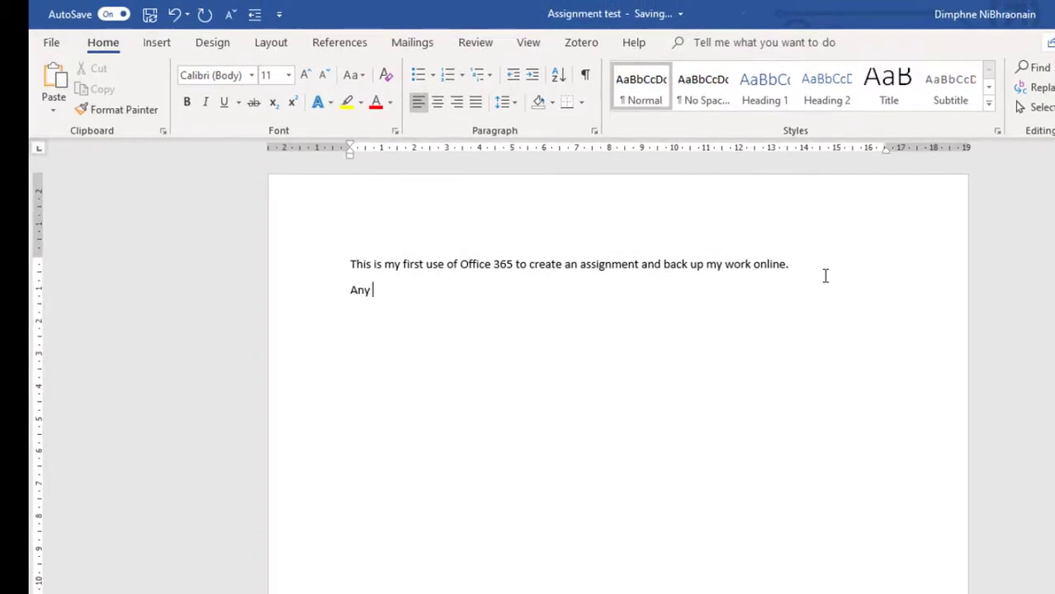
text(changes I make here are going to be backed up online)
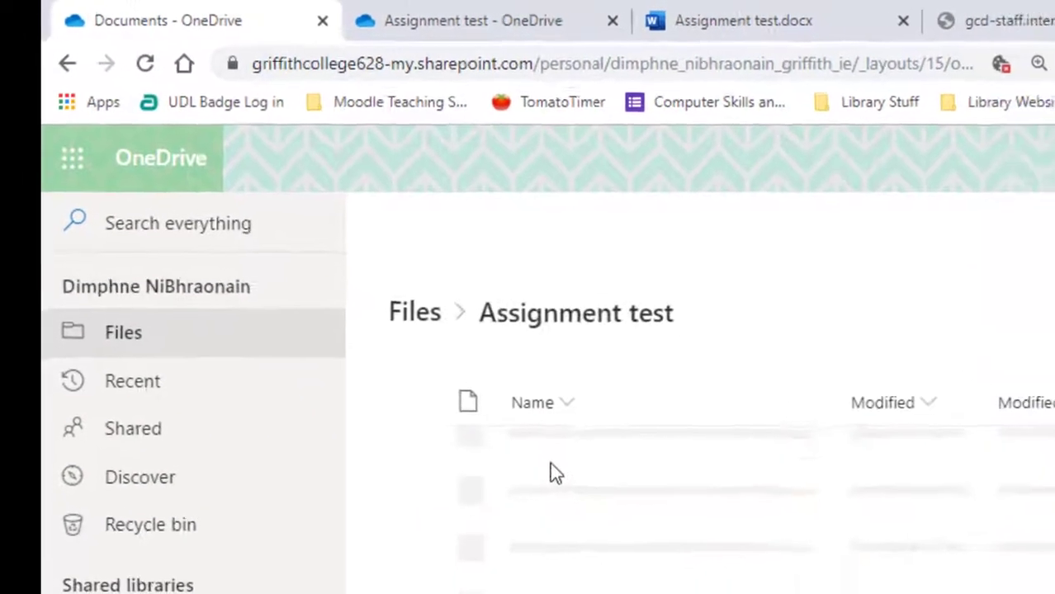
- Reopen Assignment test.docx from its OneDrive folder and open it in the desktop version of Word
click(501, 421)
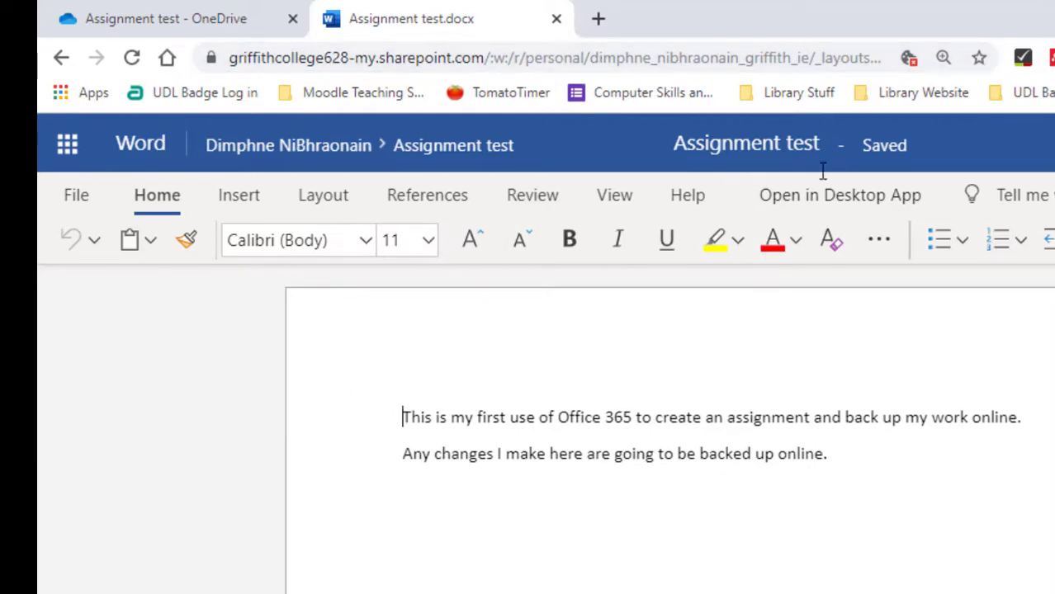
click(848, 211)
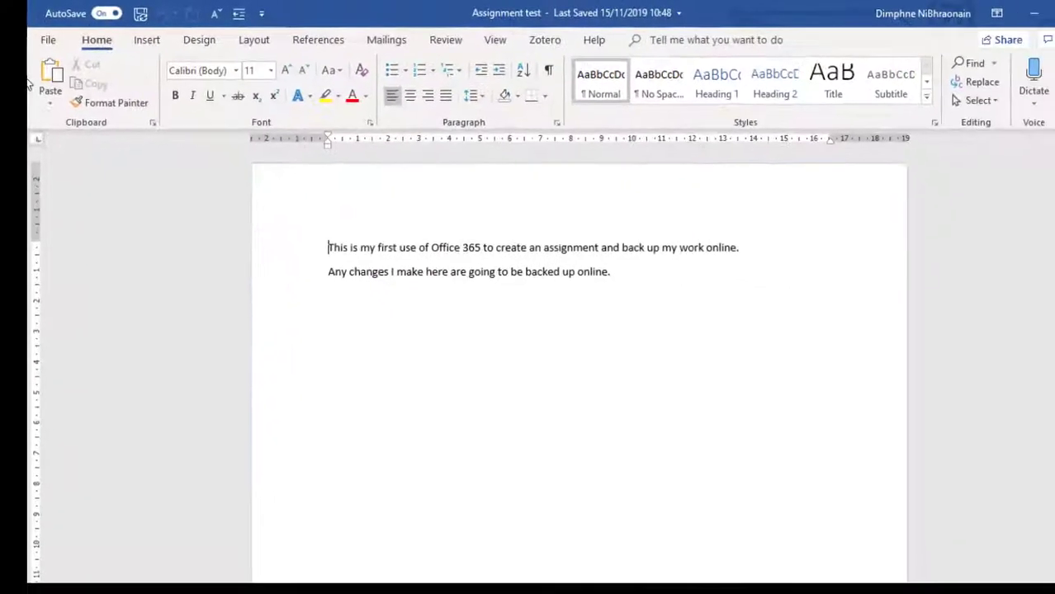
- Save a copy of the document as "Assignment test v2" in the Assignment test folder on OneDrive - Griffith College
click(48, 43)
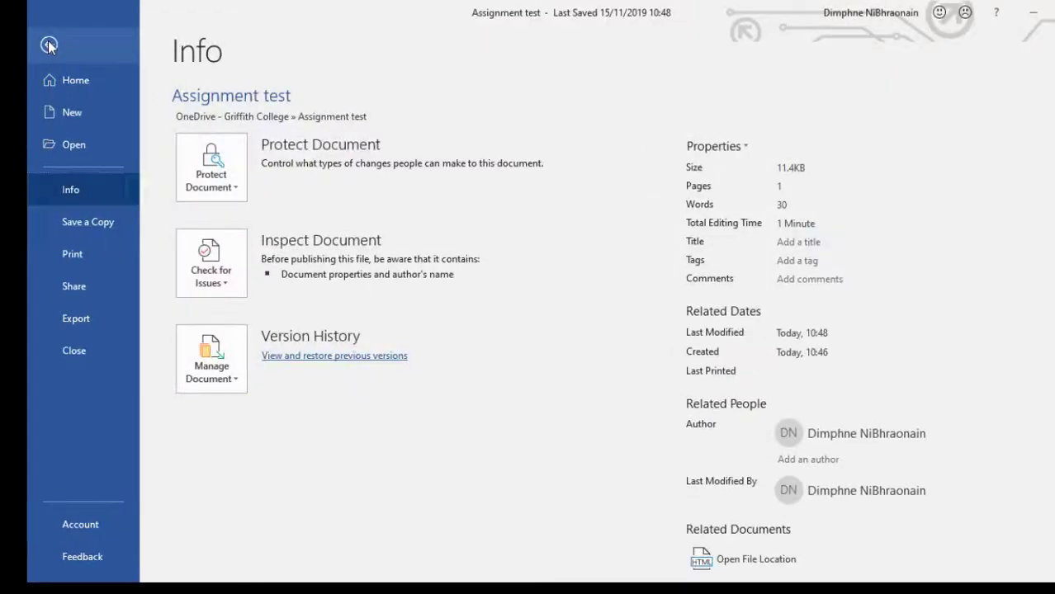
click(48, 45)
click(48, 43)
click(186, 427)
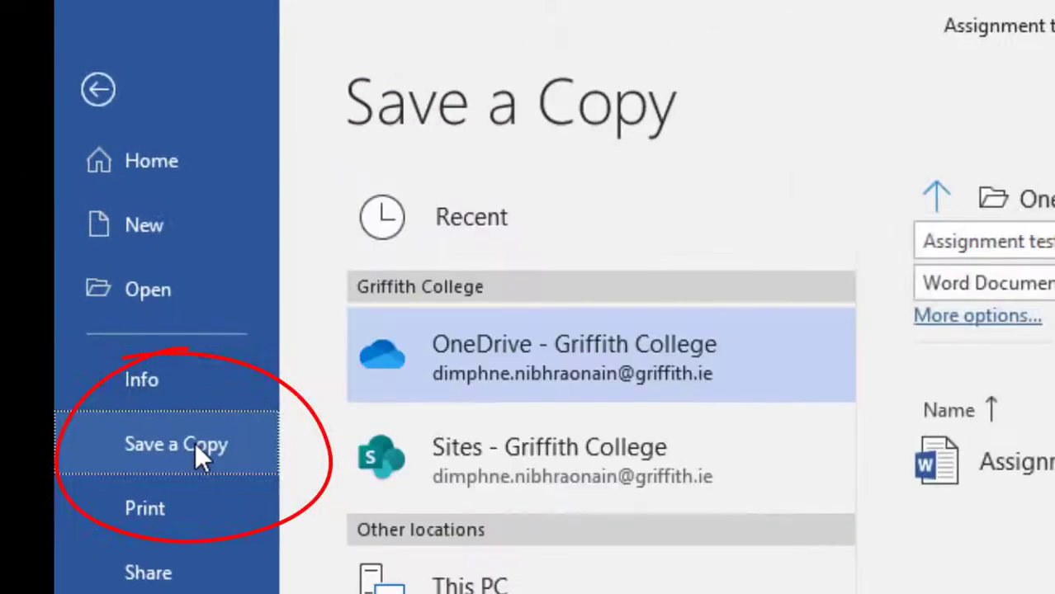
click(195, 442)
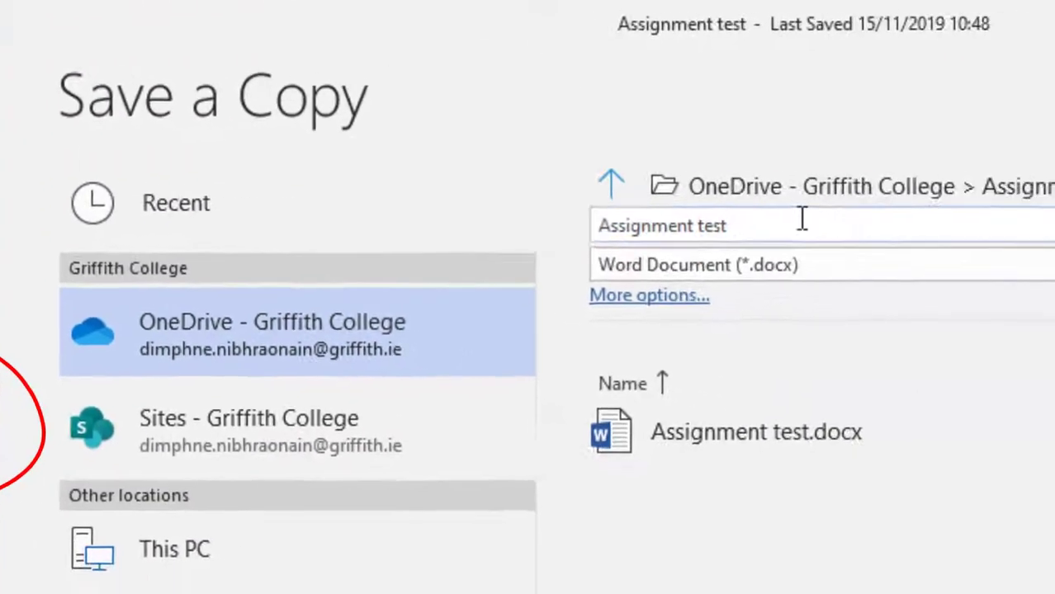
click(748, 217)
text(v2)
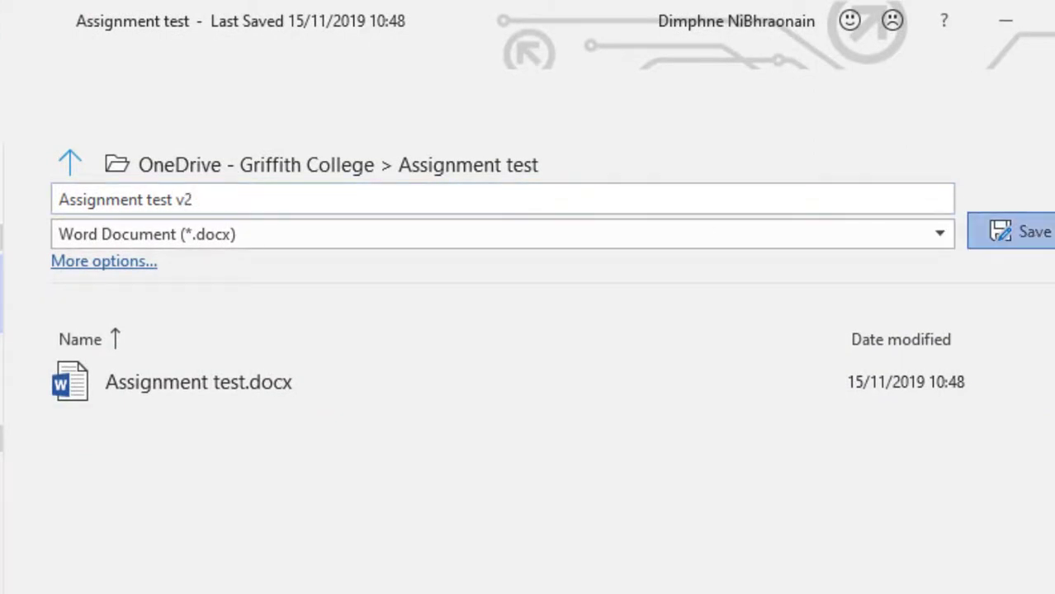
click(1011, 232)
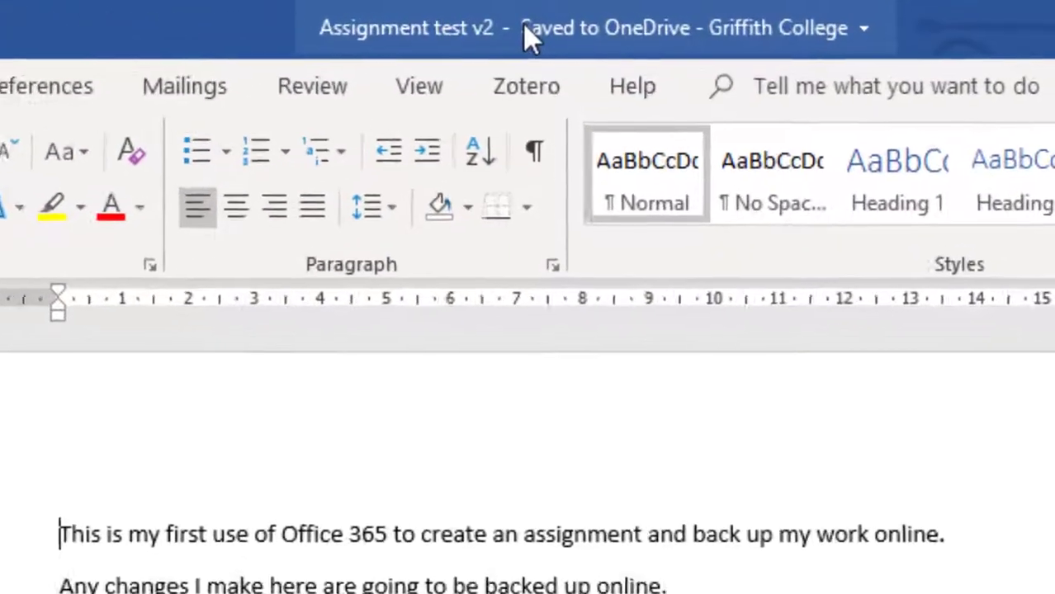
- Add a paragraph starting "These are the changes I have made to todays version" about going back to an earlier version of the assignment if necessary
mouse_move(528, 16)
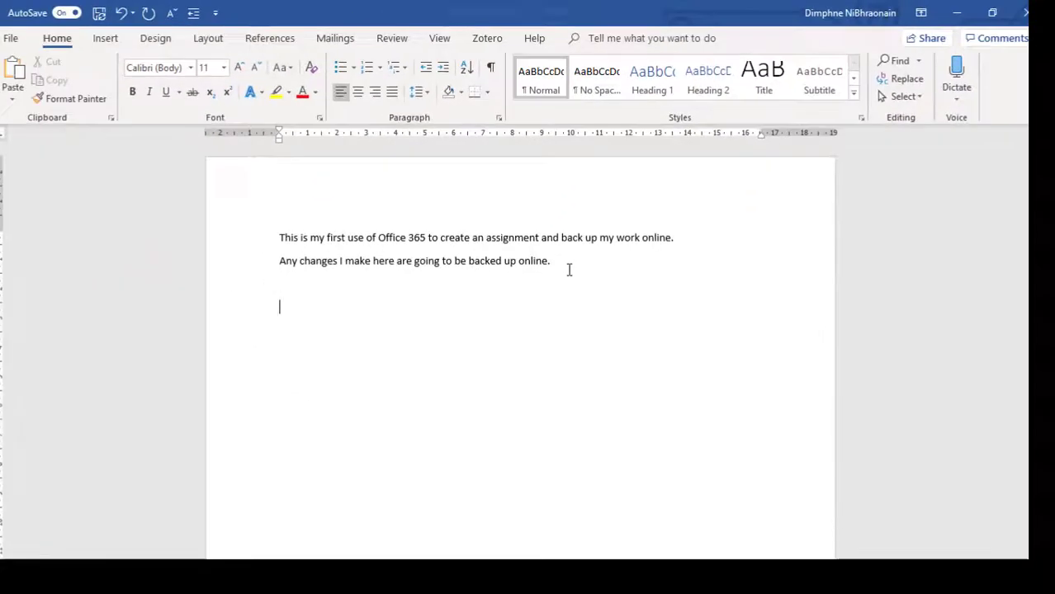
text(This)
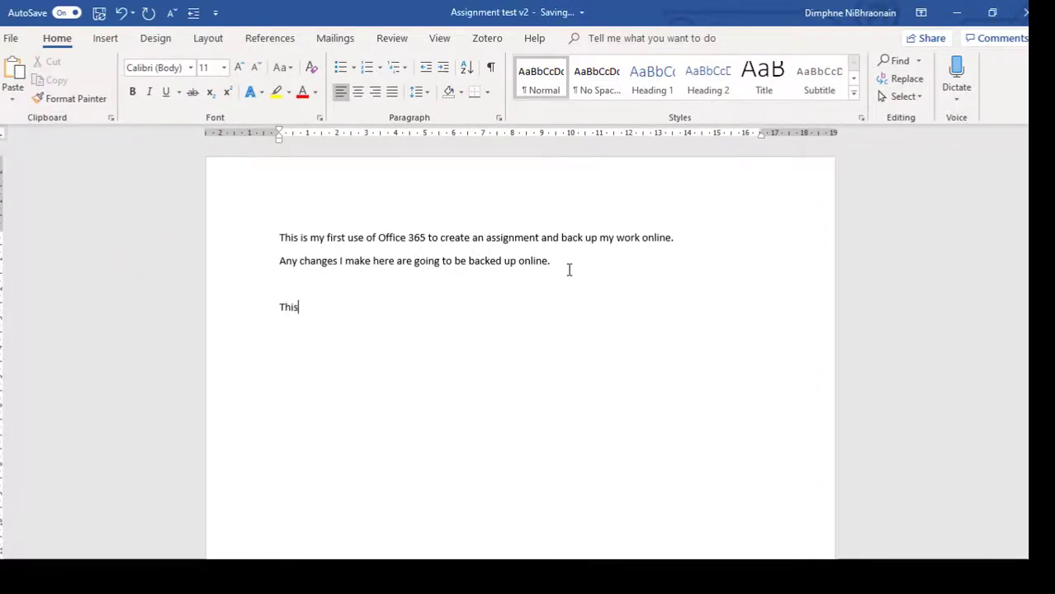
text(ese)
text(are the changes I have made to todays version, but if I need to I can go back to an earlier version of this assignment if necessary.)
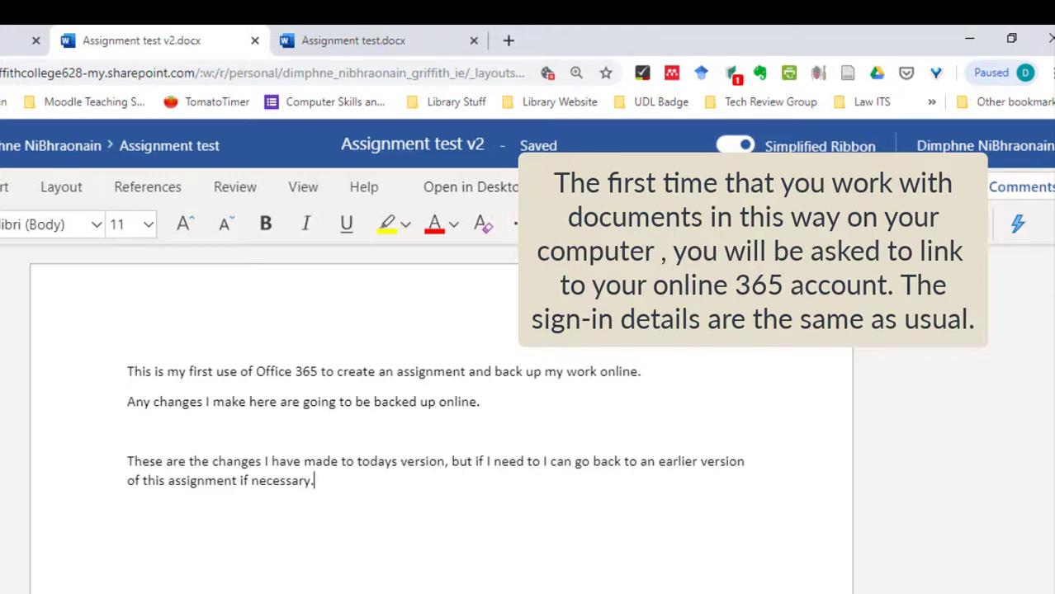
- Switch to File Explorer and browse its storage locations for OneDrive - Griffith College and the This PC folders
mouse_move(313, 593)
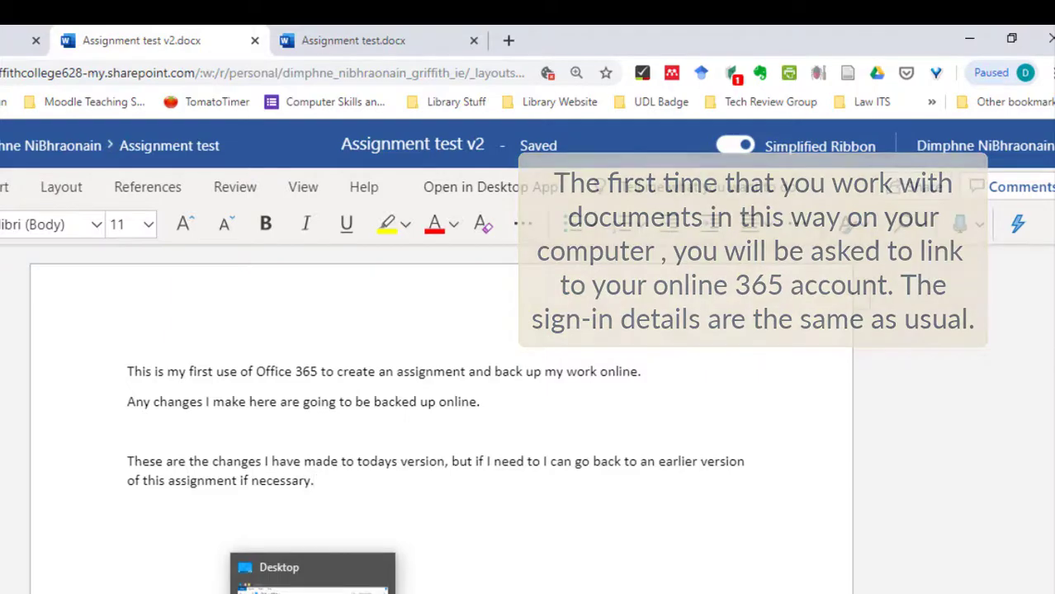
click(313, 586)
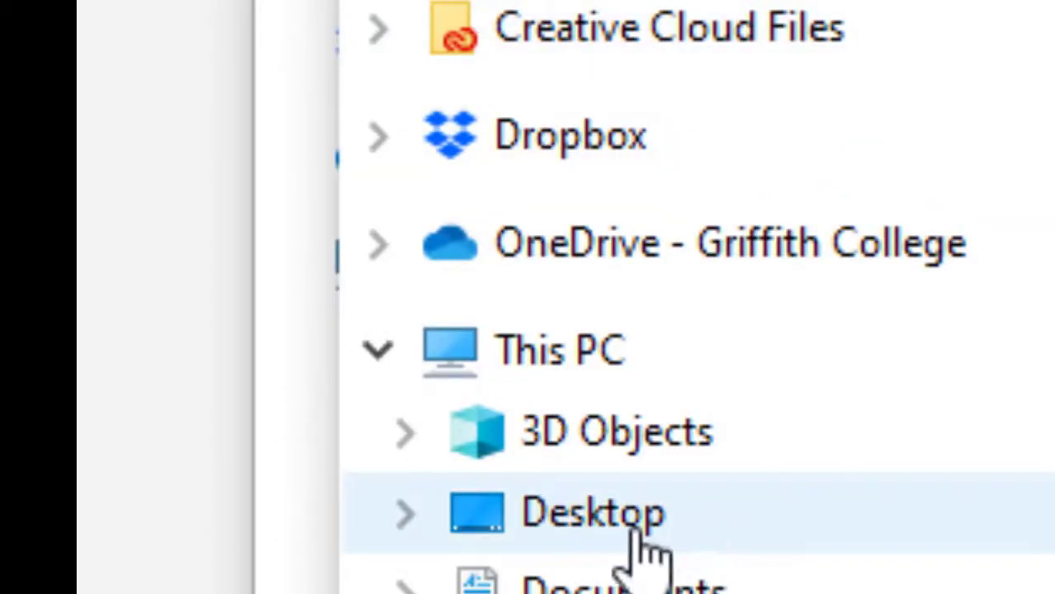
click(734, 249)
scroll(506, 247, down, 3)
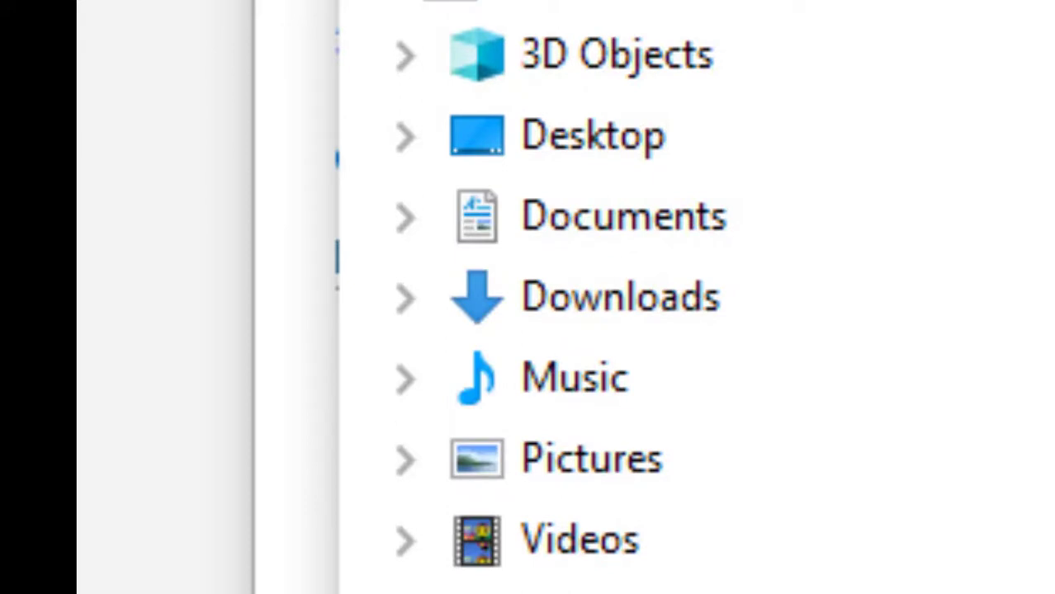